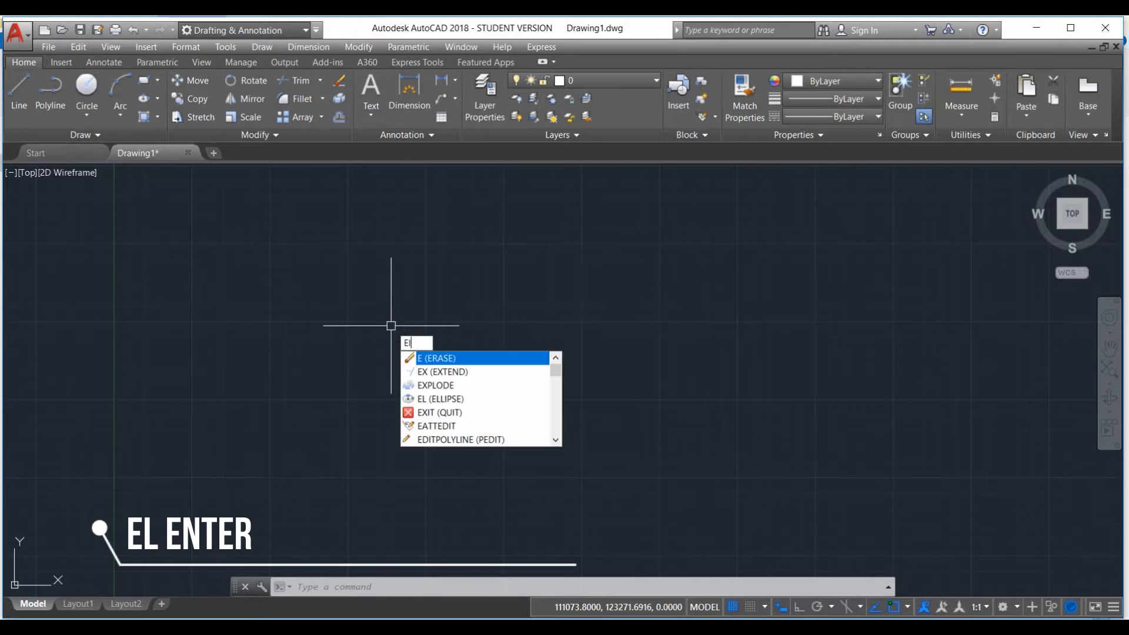
Draw an ellipse with Ortho mode on, giving it a vertical axis of 100 and a distance of 25 to the other axis.
text(l)
key(Return)
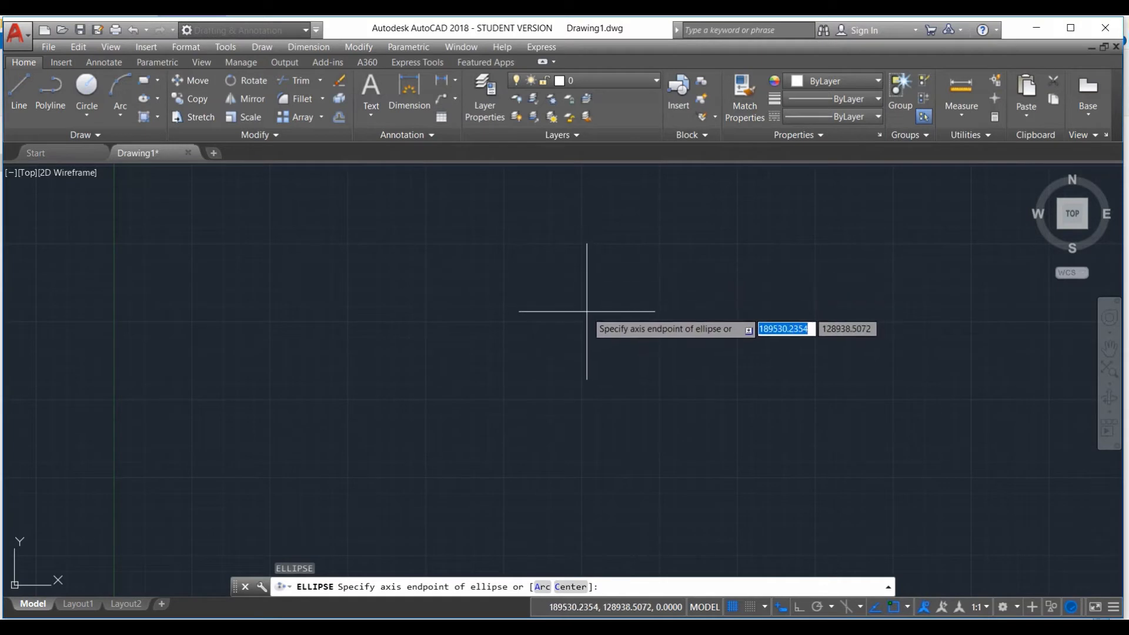
click(599, 248)
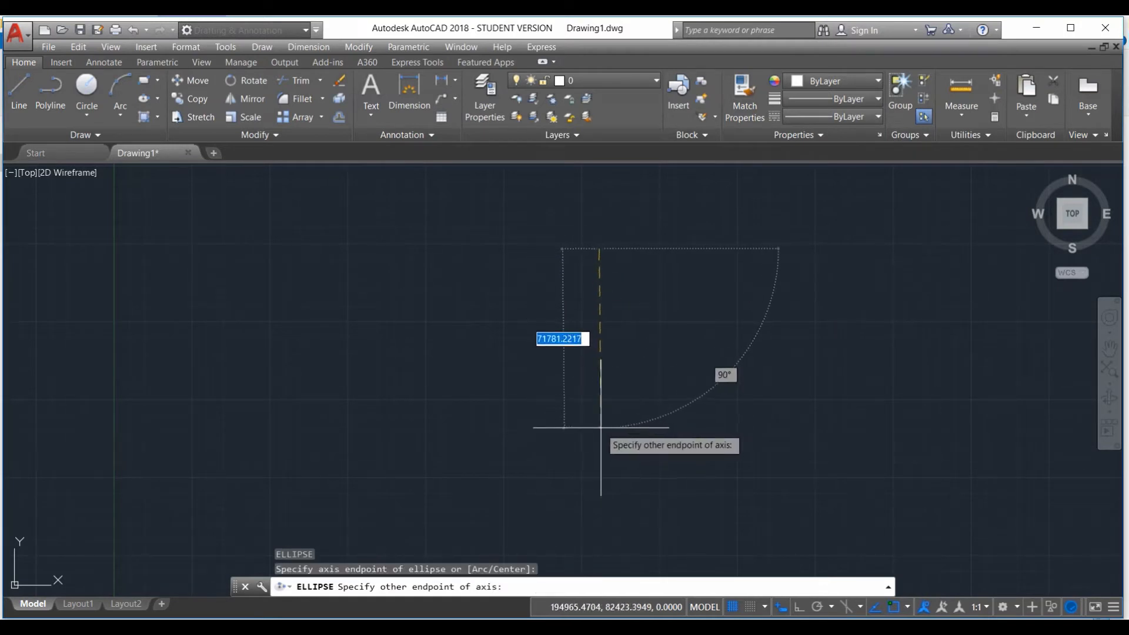
click(798, 606)
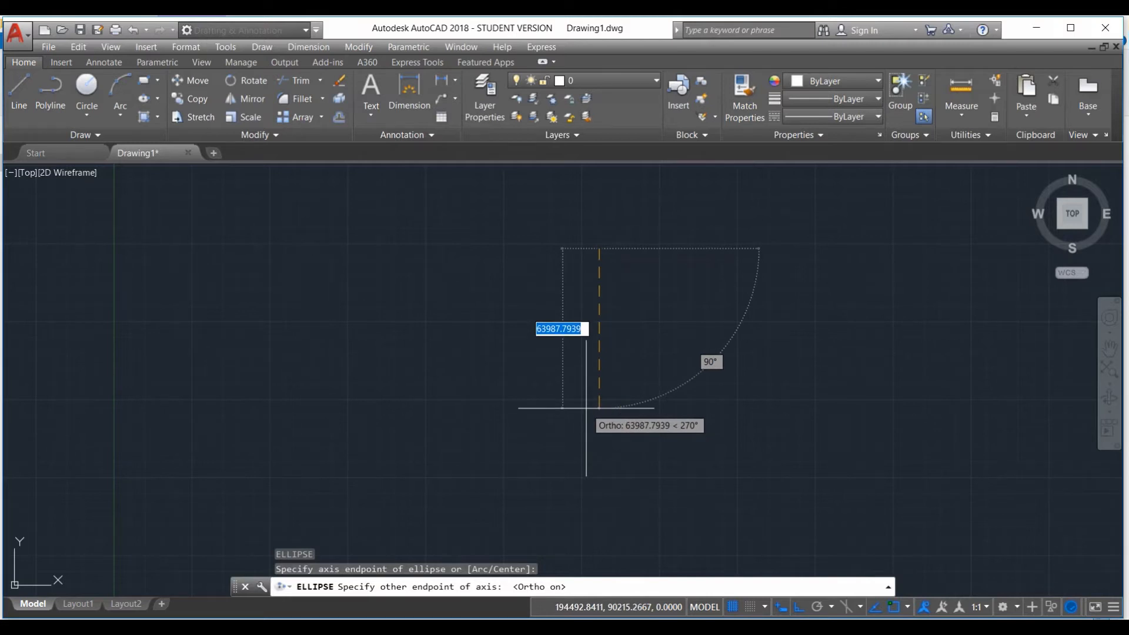
text(100)
key(Return)
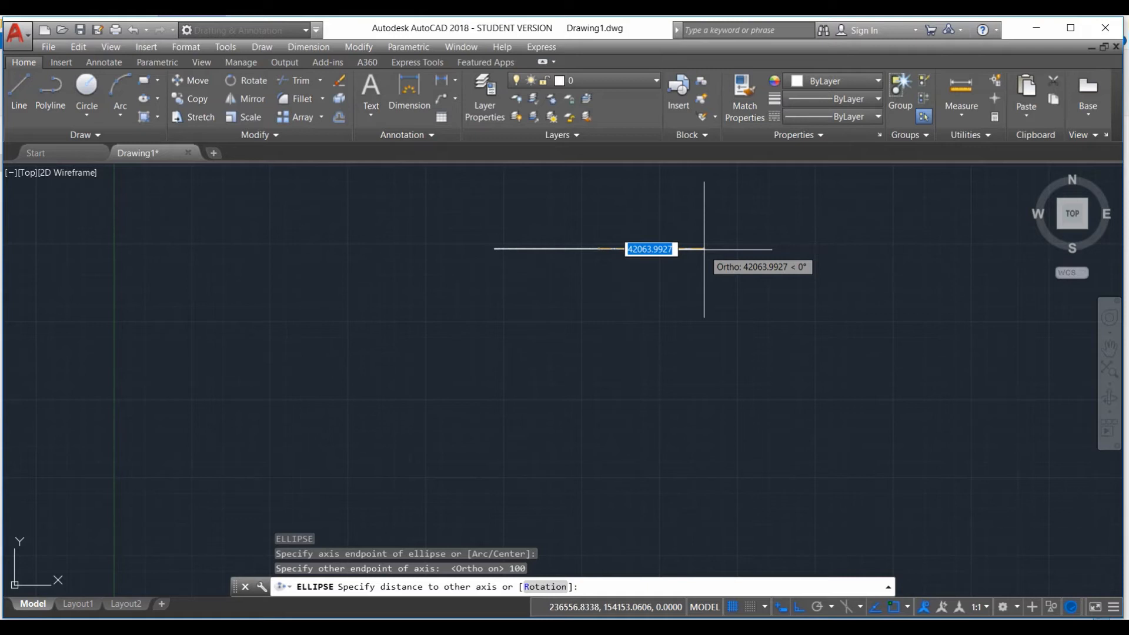
text(25)
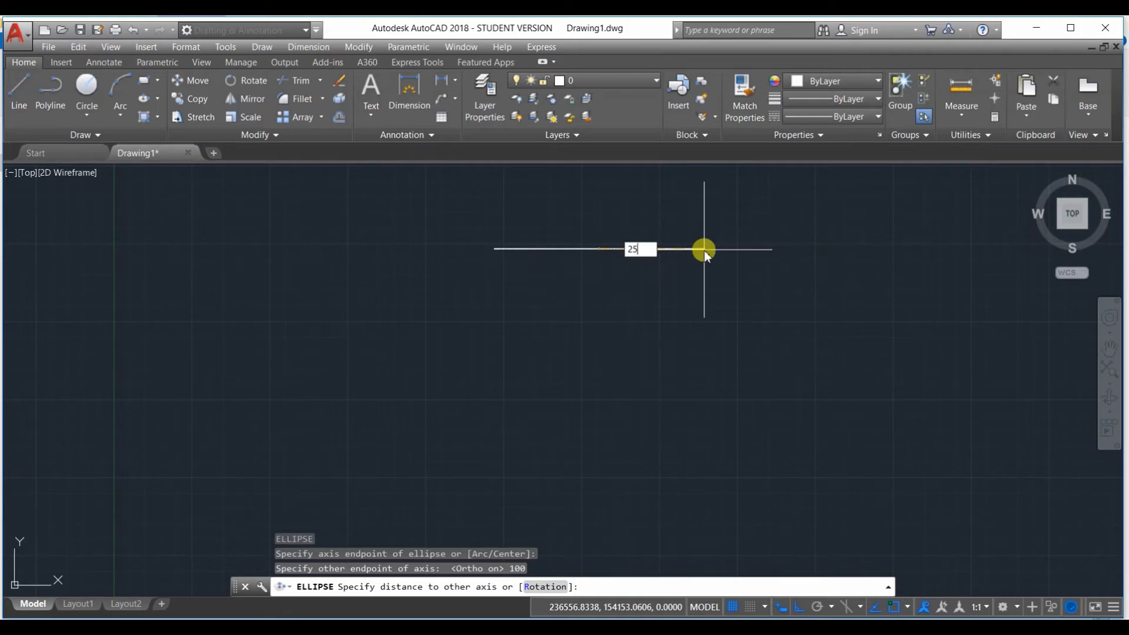
key(Return)
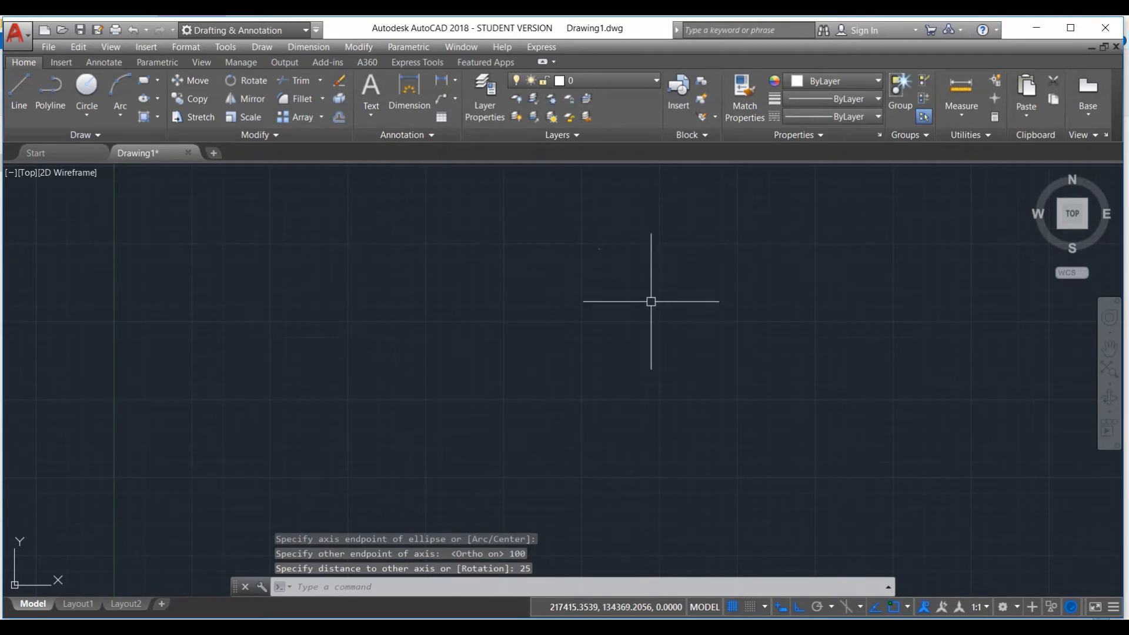
Add a vertical linear dimension between the ellipse's upper and lower quadrants, placed on its left side.
scroll(604, 253, up, 5)
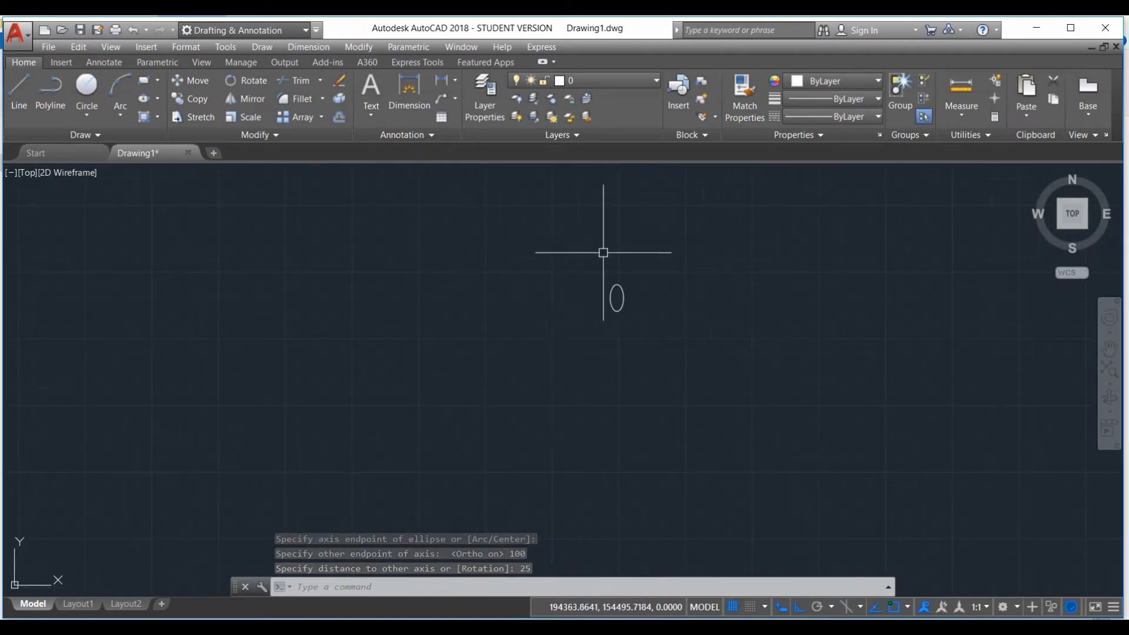
scroll(559, 267, up, 2)
scroll(524, 212, down, 4)
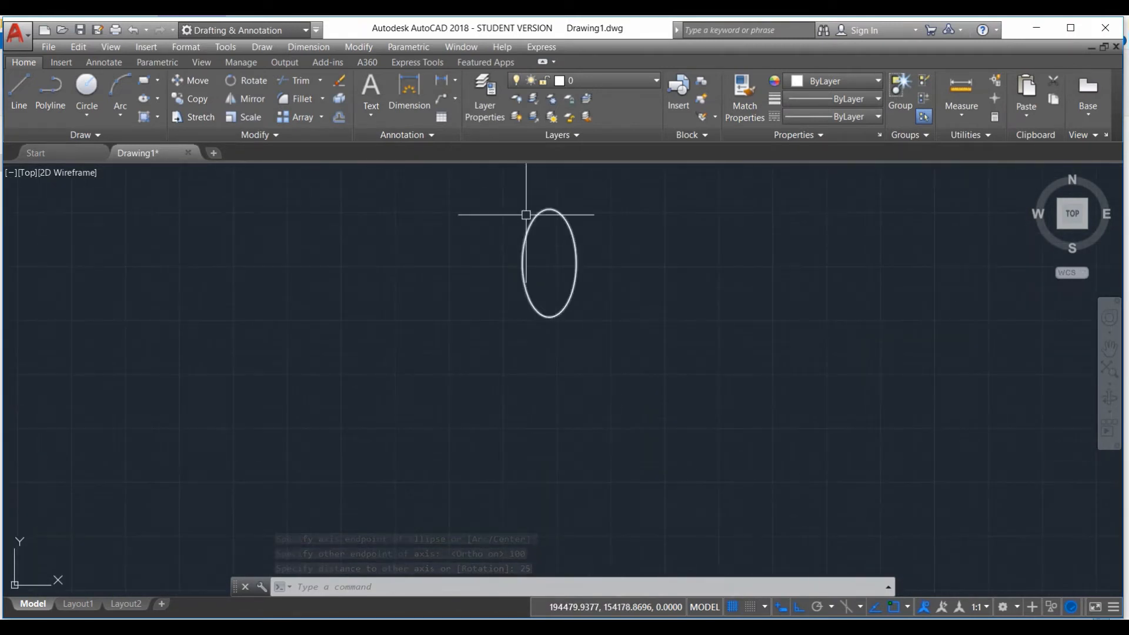
click(443, 78)
click(549, 209)
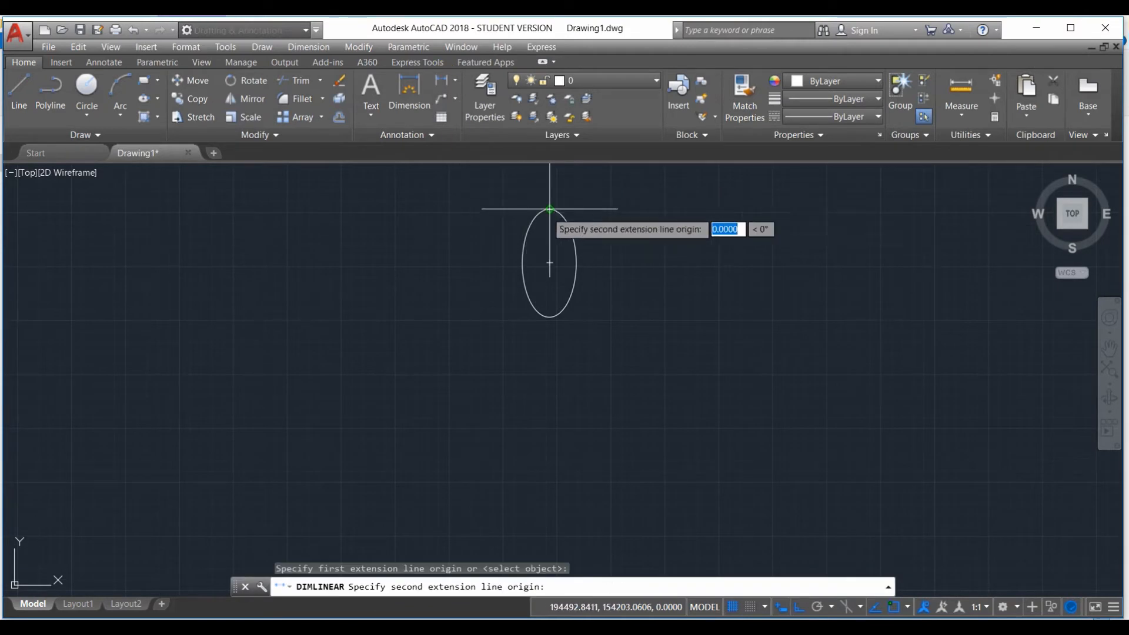
click(556, 317)
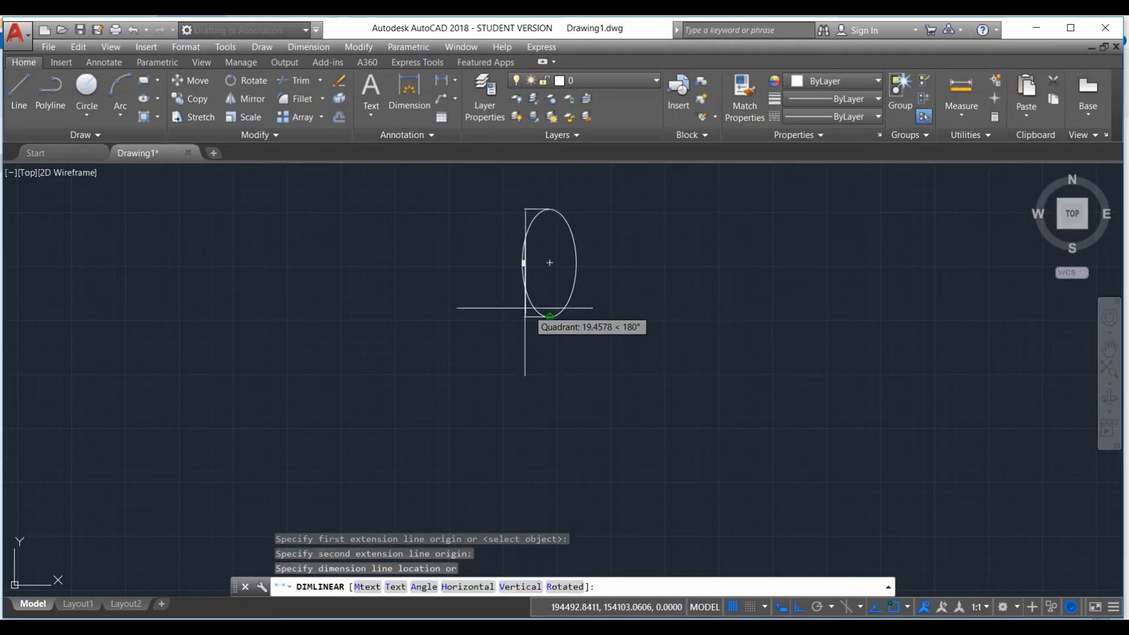
click(482, 295)
Add a horizontal linear dimension between the ellipse's left and right quadrants, placed below the ellipse.
scroll(484, 277, up, 2)
scroll(484, 235, down, 1)
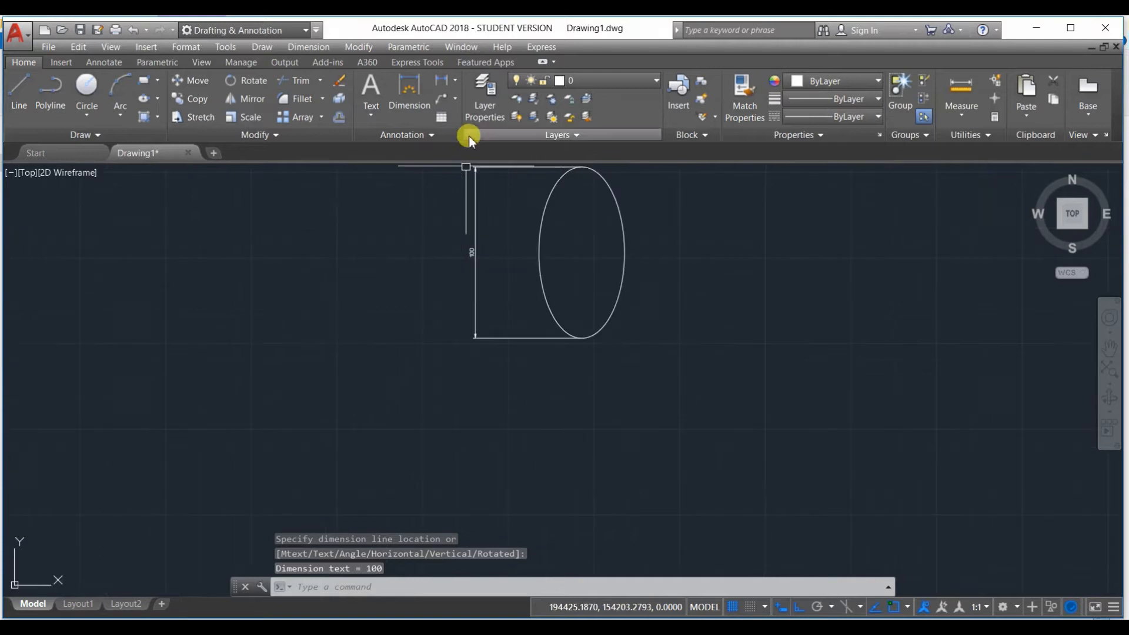
click(443, 81)
click(539, 252)
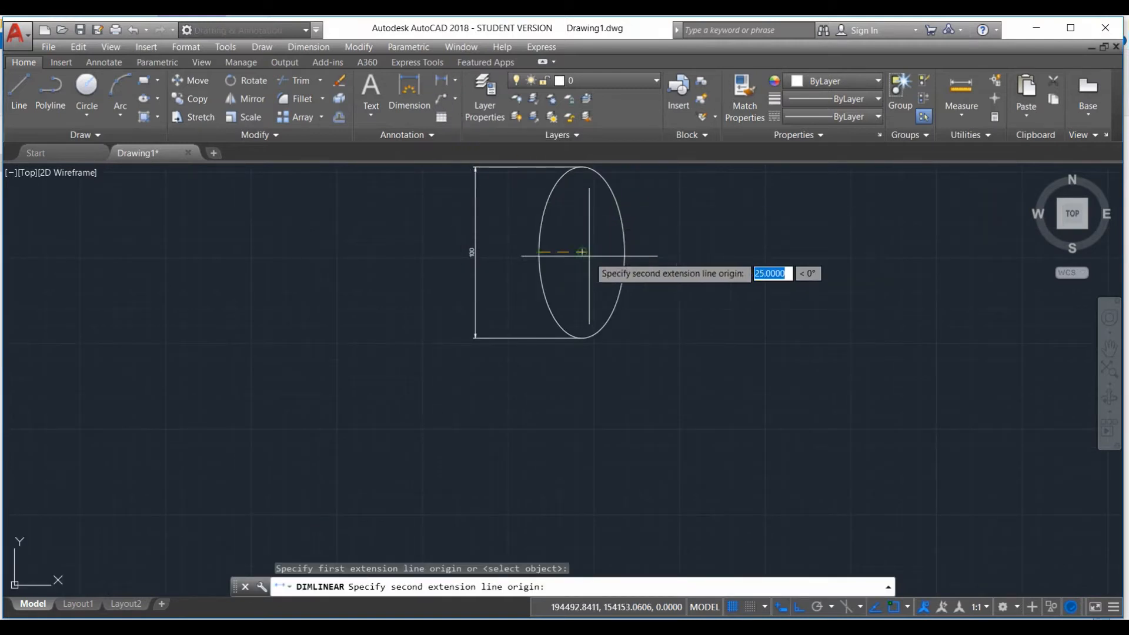
click(625, 251)
click(584, 376)
scroll(581, 392, up, 3)
scroll(617, 352, down, 5)
scroll(605, 315, up, 3)
scroll(615, 264, down, 5)
scroll(545, 269, up, 5)
scroll(551, 293, down, 2)
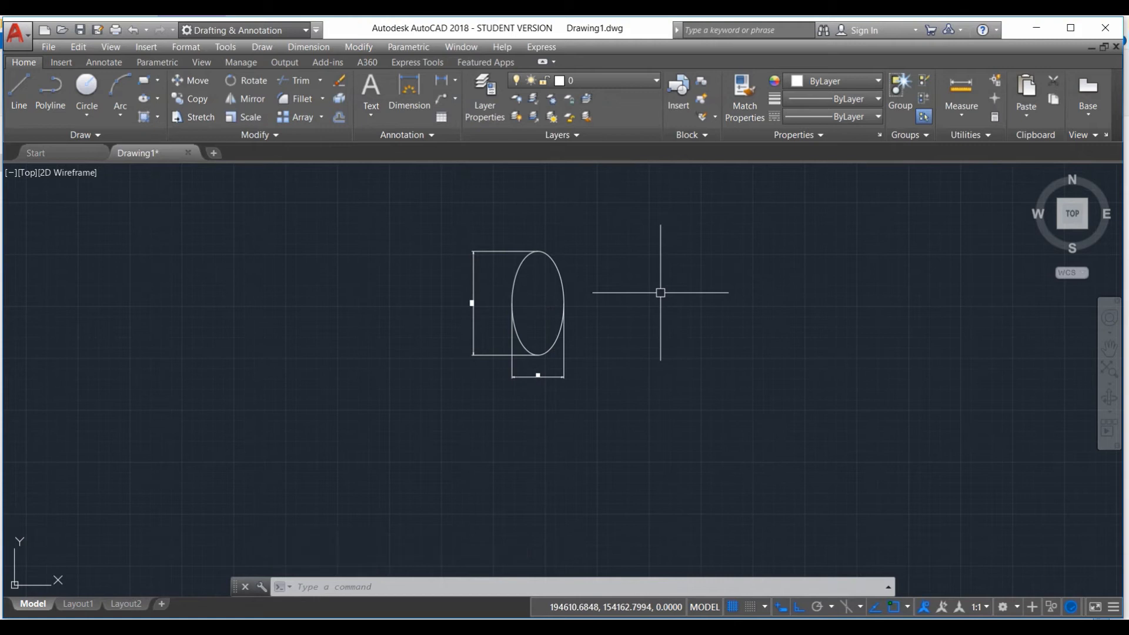
key(Return)
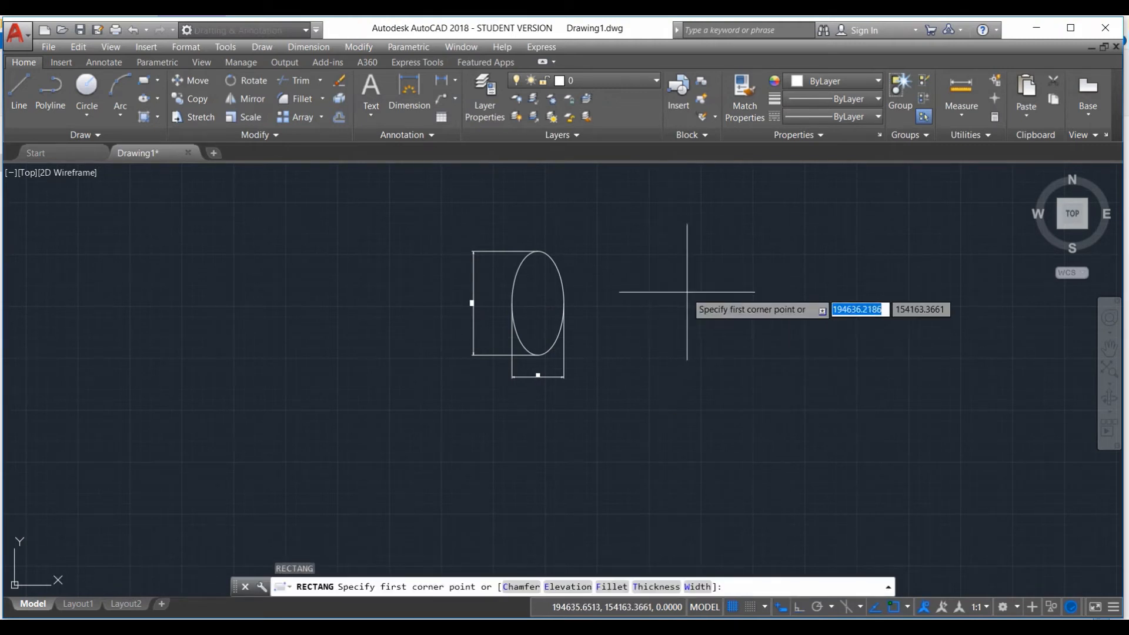
click(738, 196)
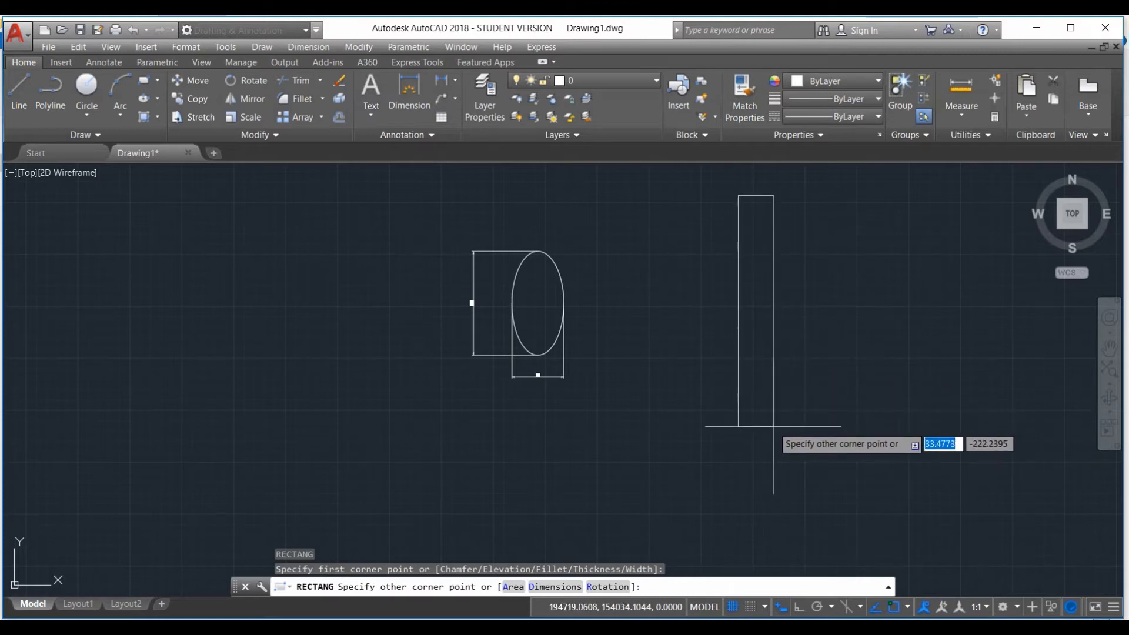
key(Escape)
Draw a second ellipse right of the dimensioned one, with a vertical axis of 100 and a distance of 50 to the other axis.
text(el)
key(Return)
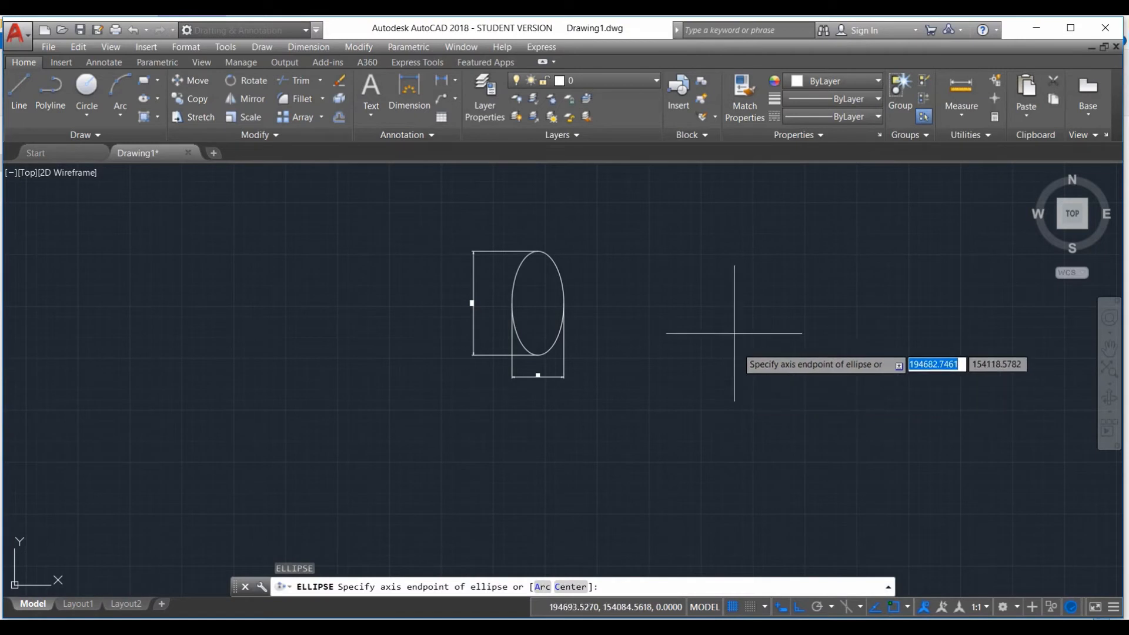
click(744, 214)
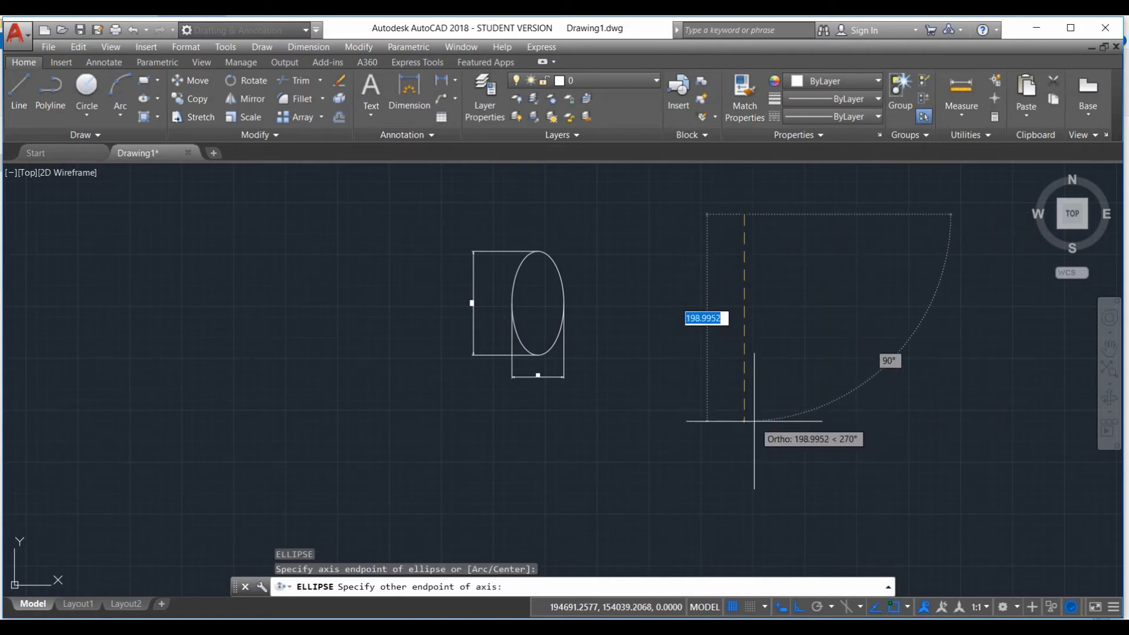
text(100)
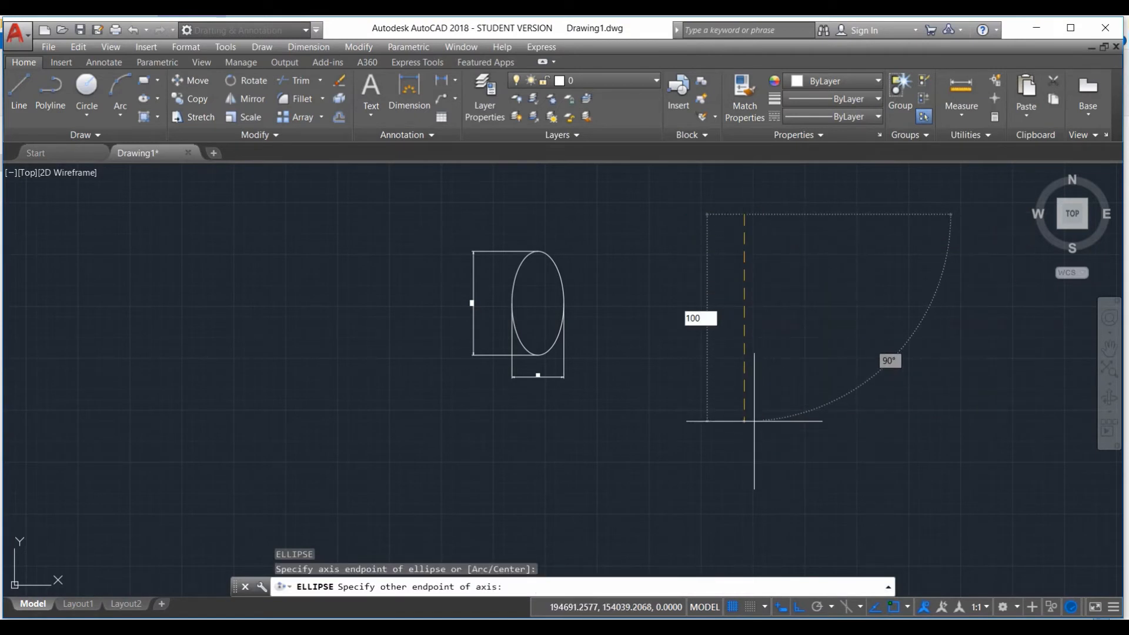
key(Return)
text(50)
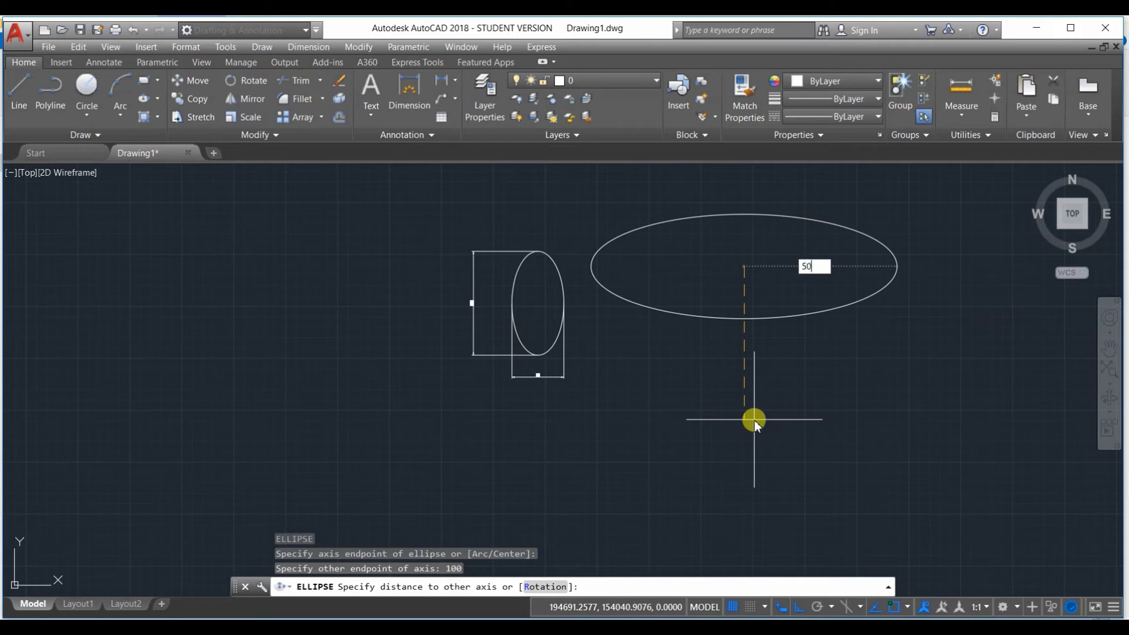
key(Return)
Examine the shape of the second ellipse up close and compare it with the dimensioned ellipse.
scroll(767, 282, up, 4)
scroll(719, 280, up, 3)
scroll(703, 294, down, 6)
scroll(695, 302, up, 5)
scroll(692, 303, down, 5)
scroll(701, 307, up, 5)
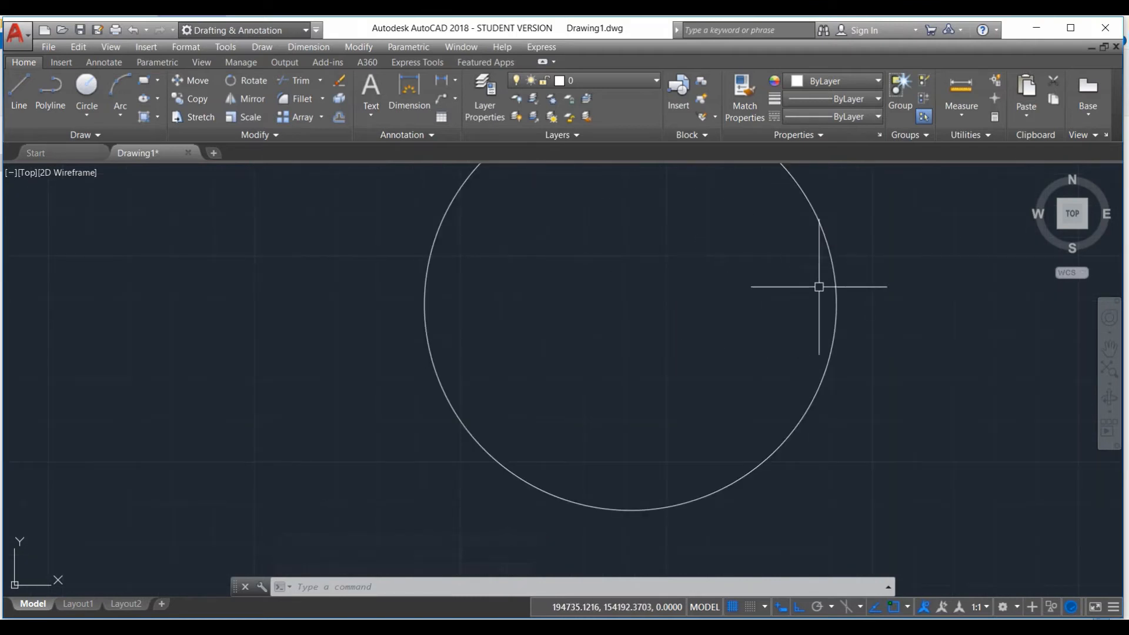
scroll(691, 290, down, 5)
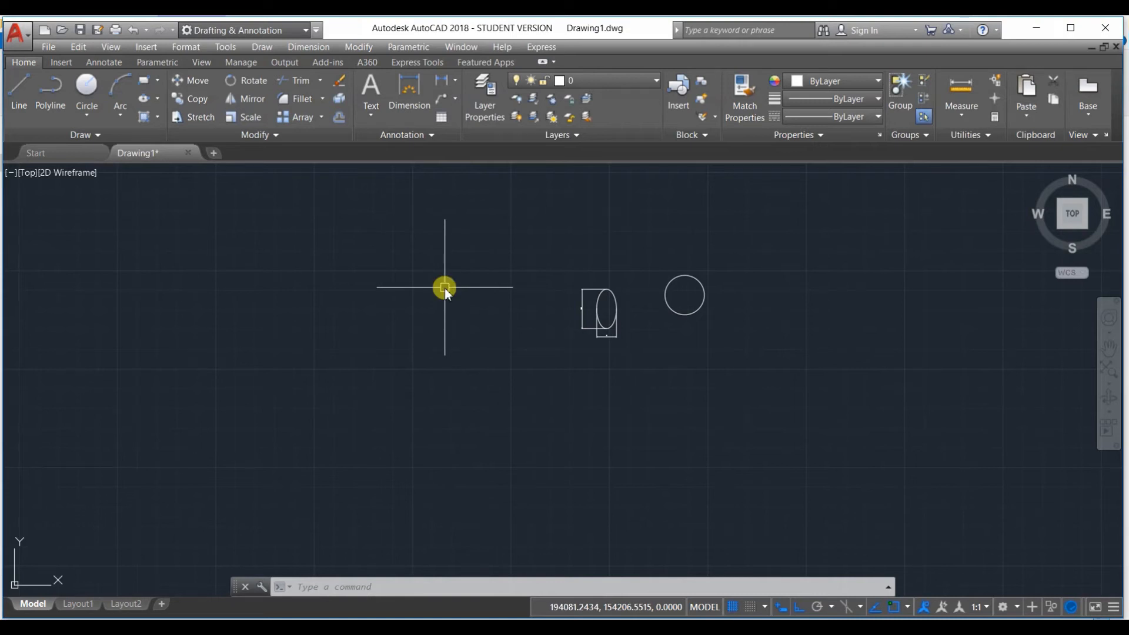
Draw a third ellipse by its center, right of the circular one, with a vertical half-axis of 50 and a horizontal half-axis of 25.
text(el)
key(Return)
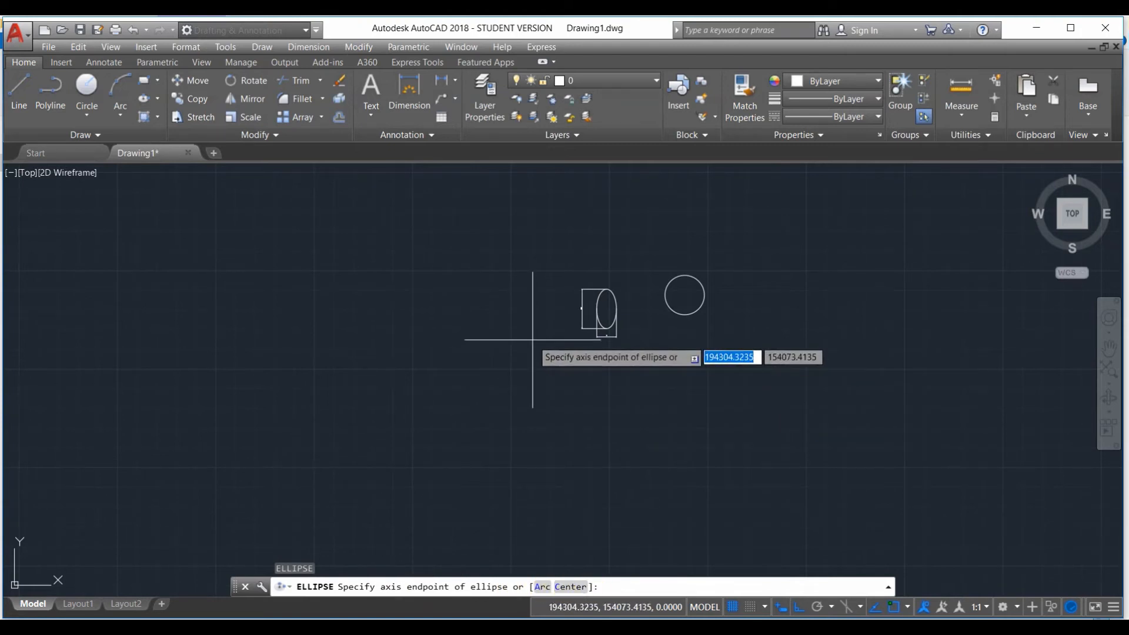
text(c)
key(Return)
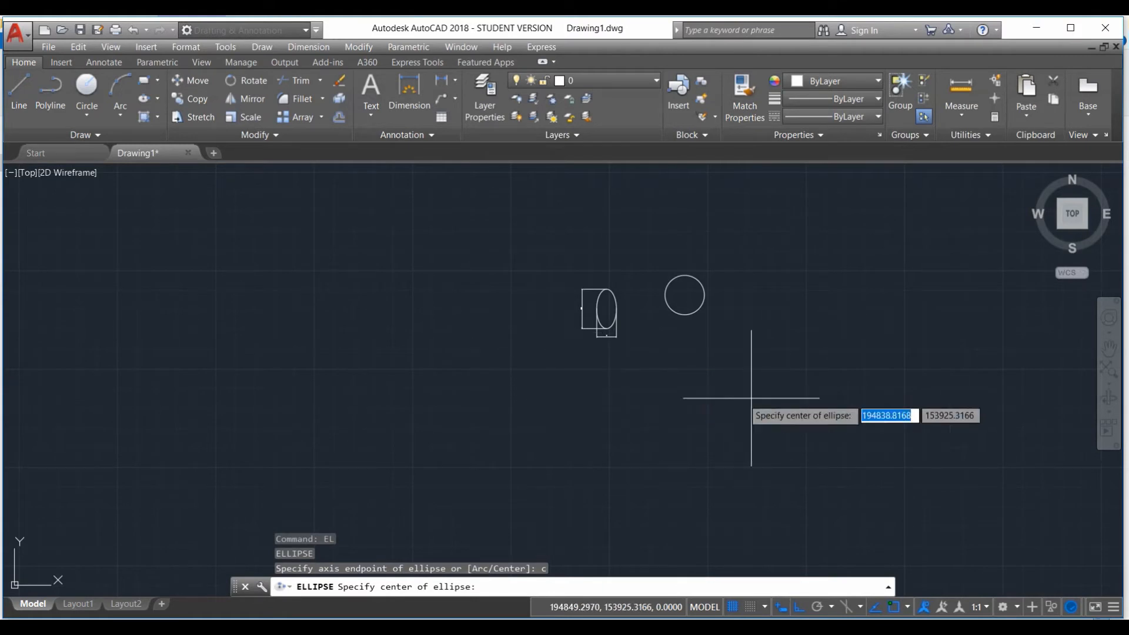
click(789, 312)
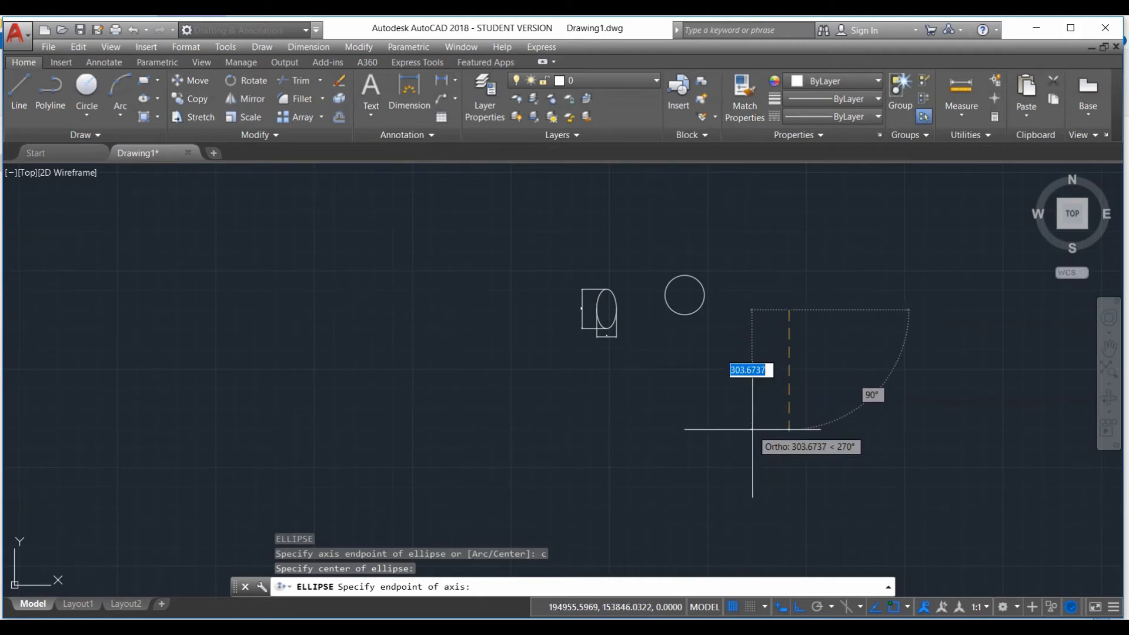
text(50)
key(Return)
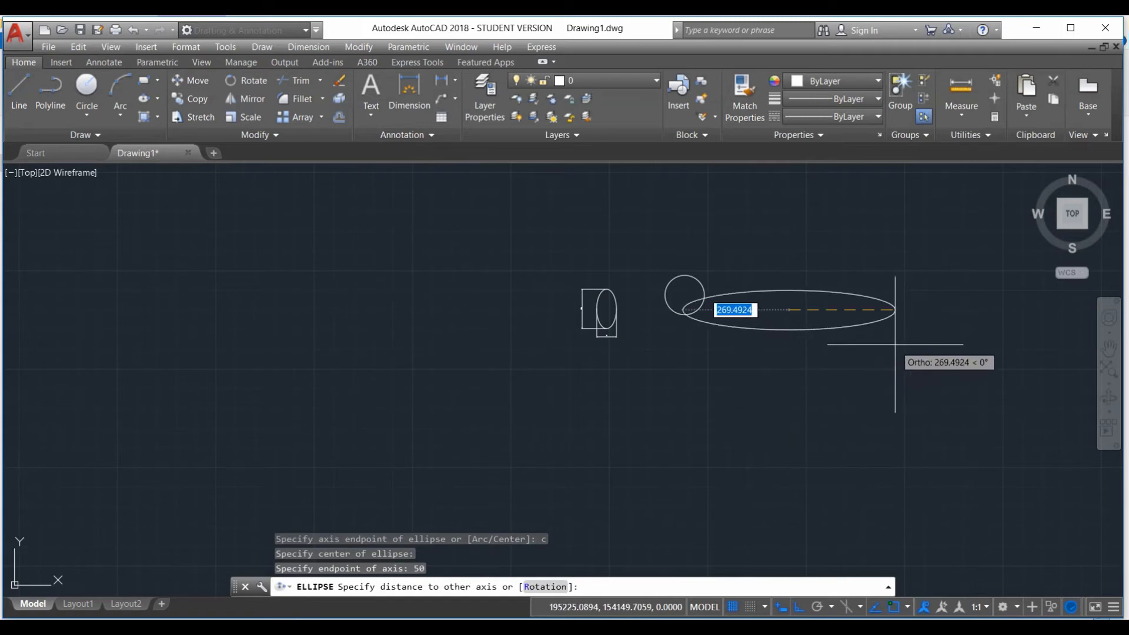
text(25)
key(Return)
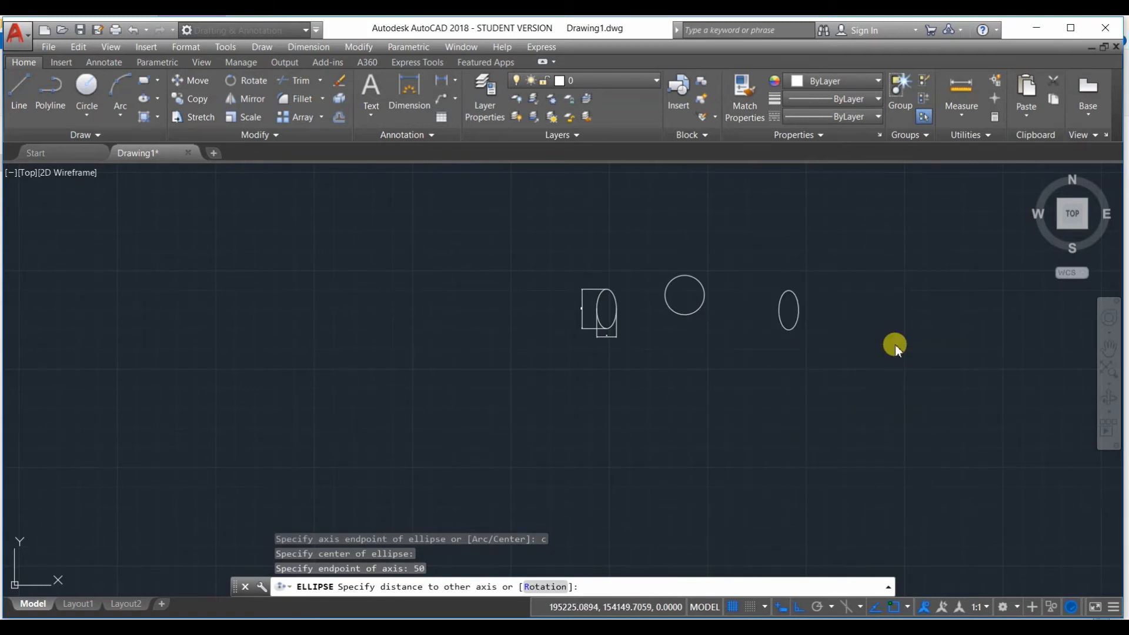
Dimension the third ellipse's height between its upper and lower quadrants, with the dimension line on its left side.
scroll(826, 303, up, 4)
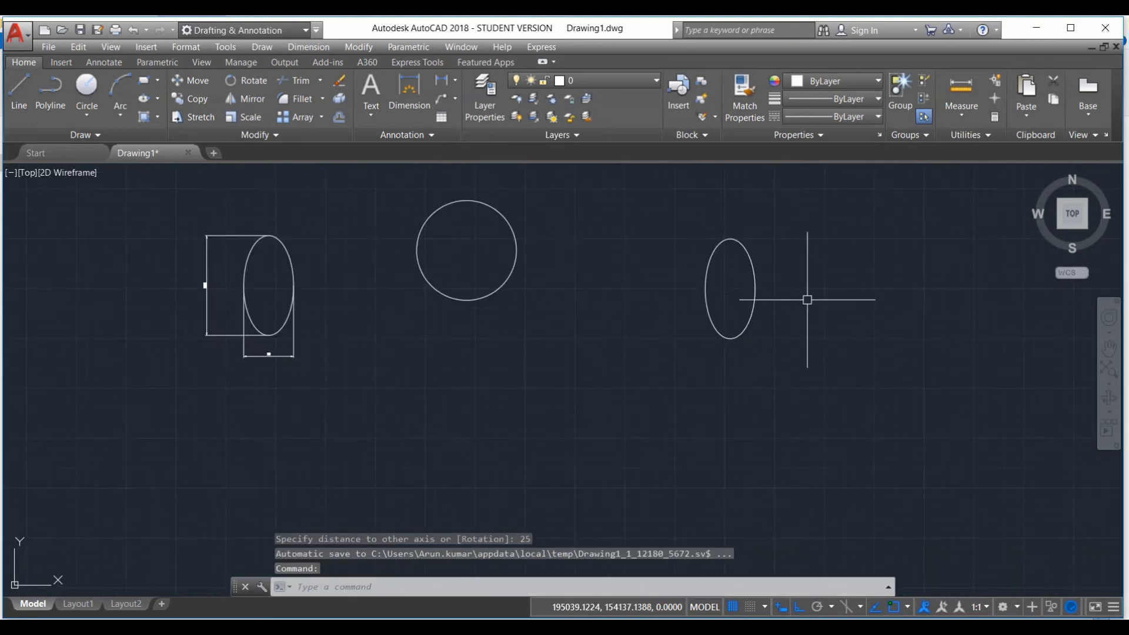
click(442, 80)
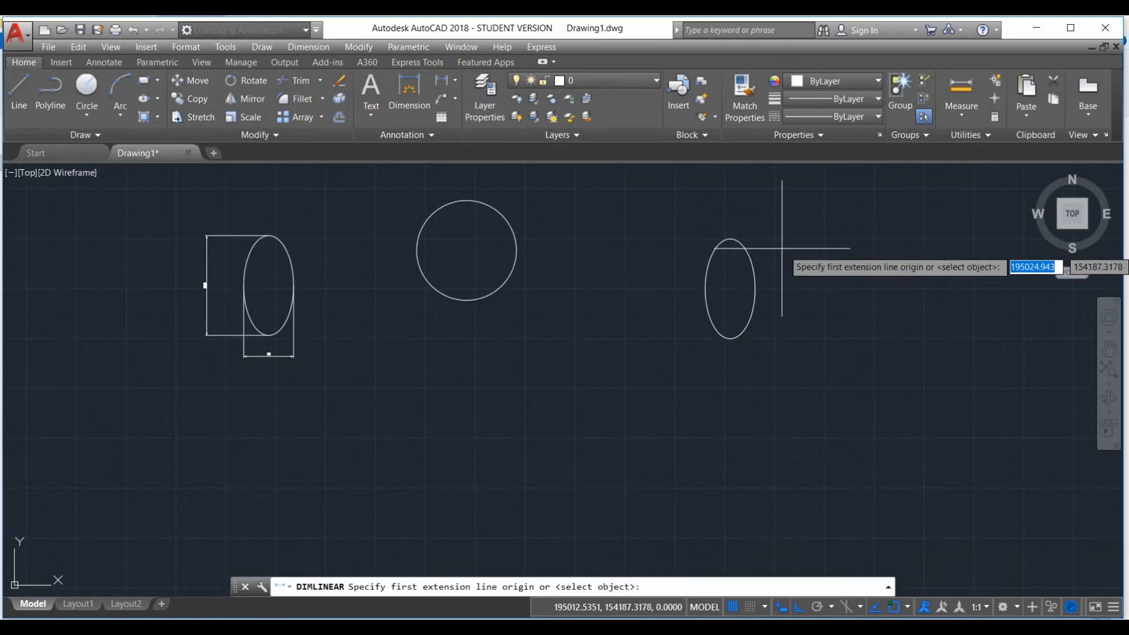
click(730, 238)
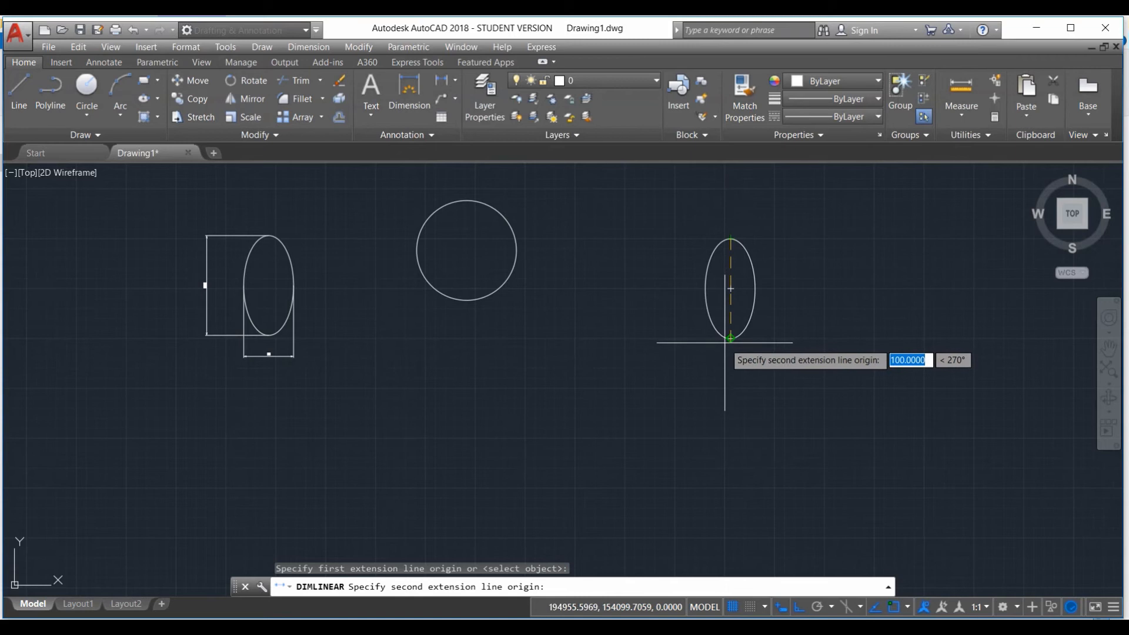
click(730, 337)
click(644, 304)
scroll(635, 289, up, 5)
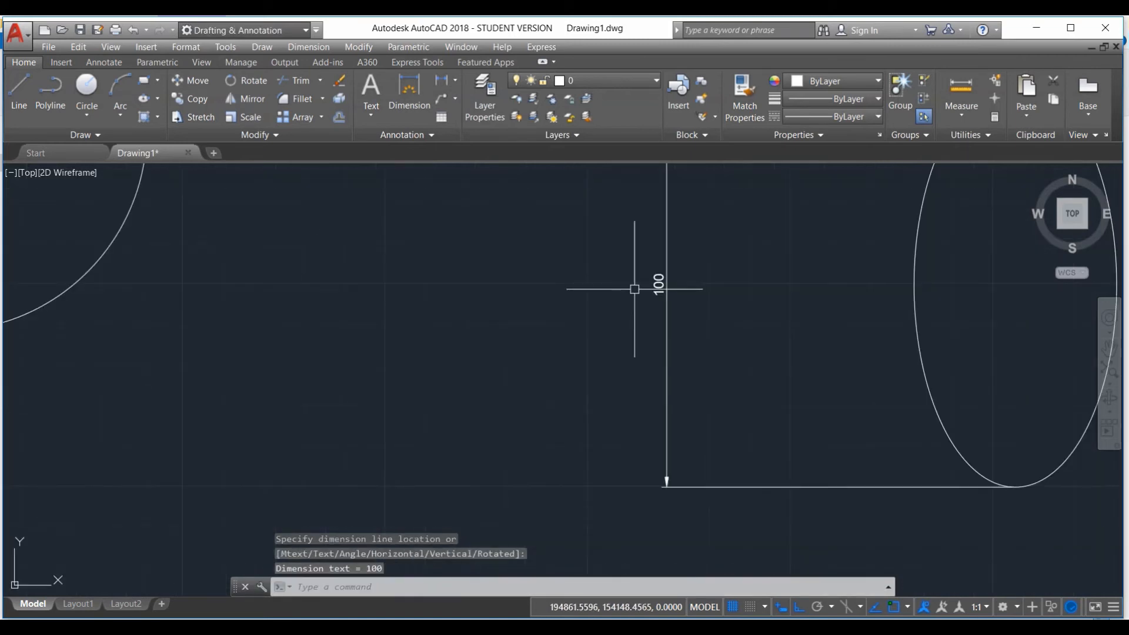
Dimension the third ellipse's width between its left and right quadrants, with the dimension line above it.
click(451, 77)
scroll(788, 359, down, 8)
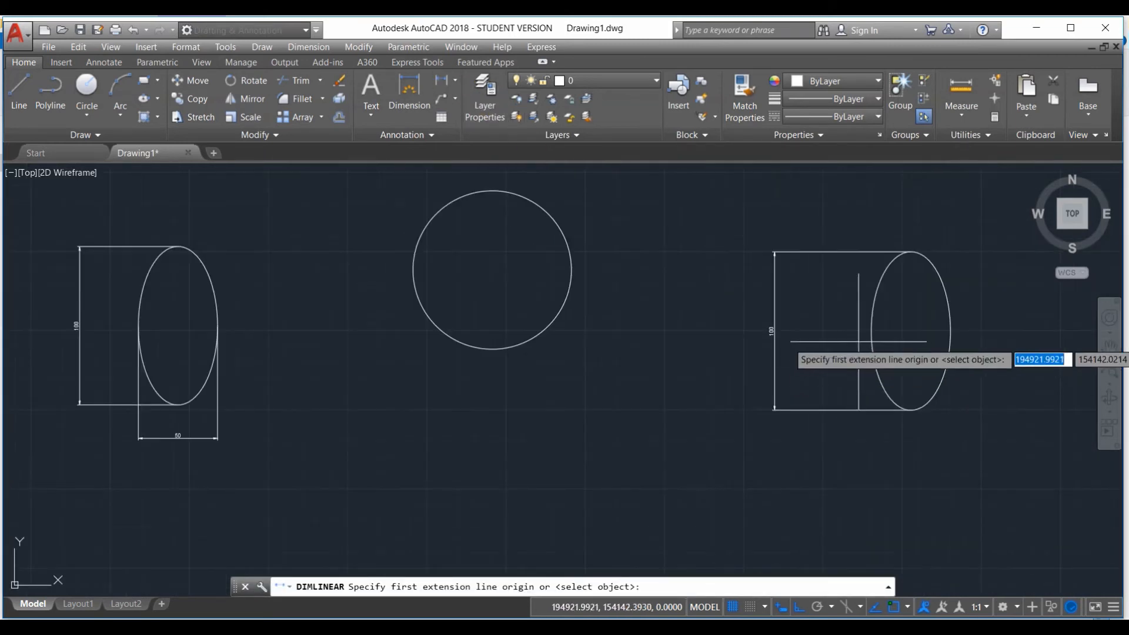
click(871, 331)
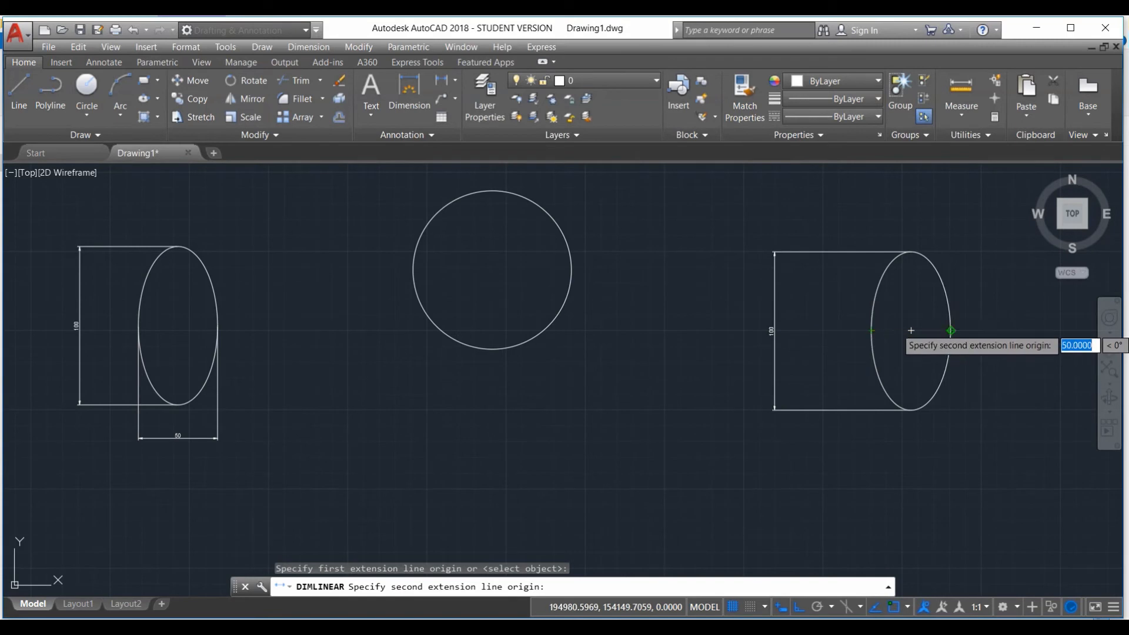
click(950, 331)
click(915, 213)
scroll(908, 213, up, 6)
scroll(857, 289, down, 8)
scroll(808, 334, up, 3)
Define an elliptical arc by its center below the circular ellipse, with a horizontal half-axis of 25 and a vertical half-axis of 50.
text(l)
key(Return)
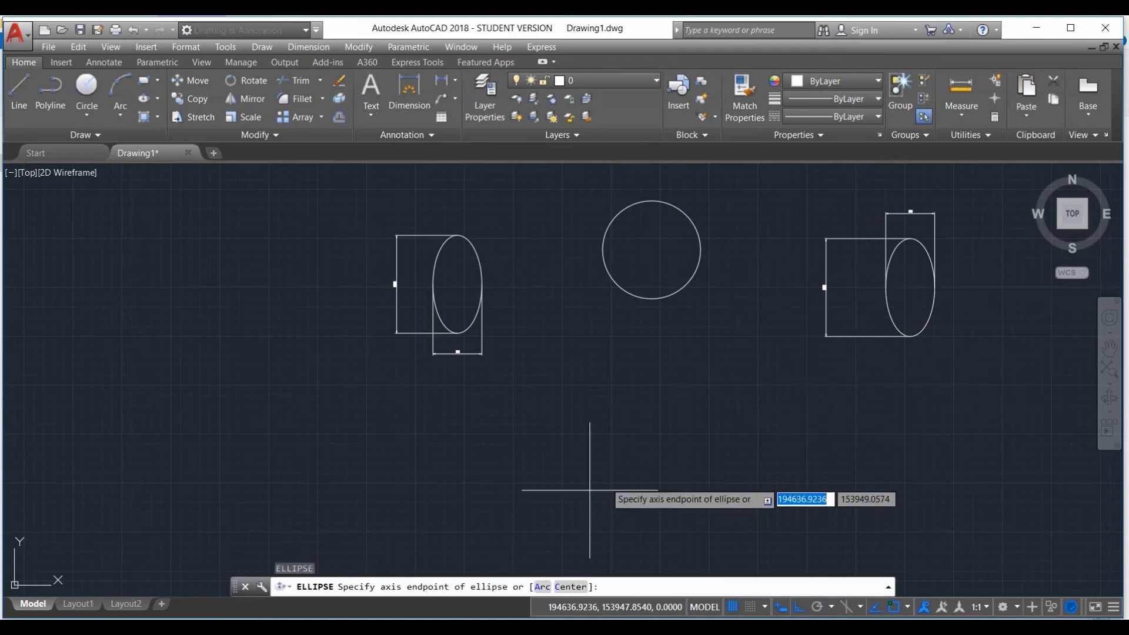
text(a)
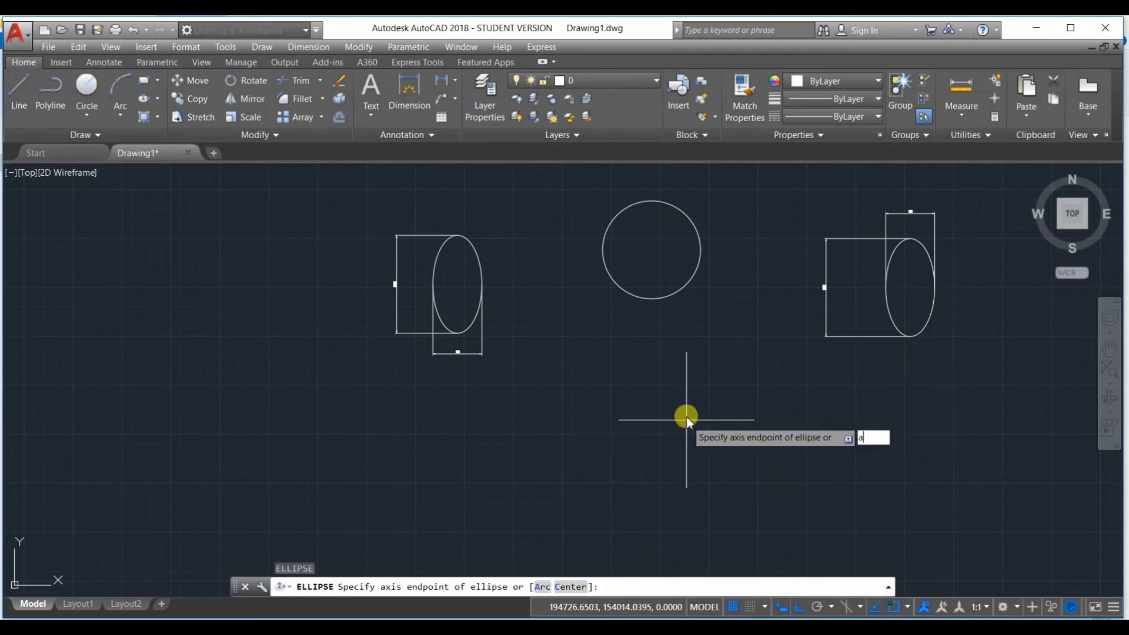
key(Return)
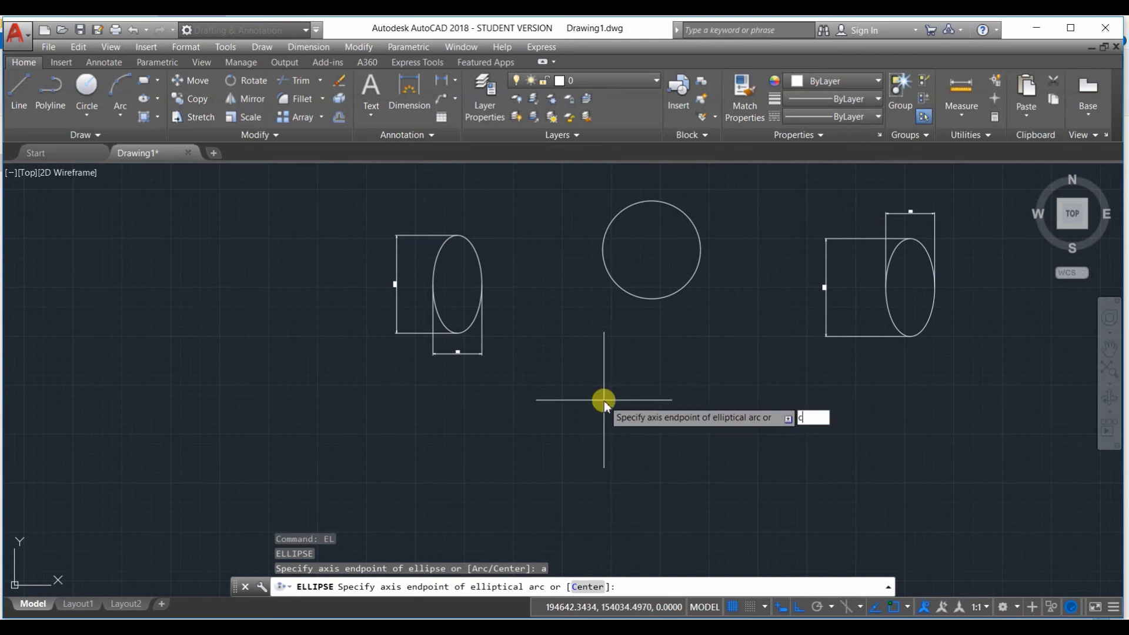
key(Return)
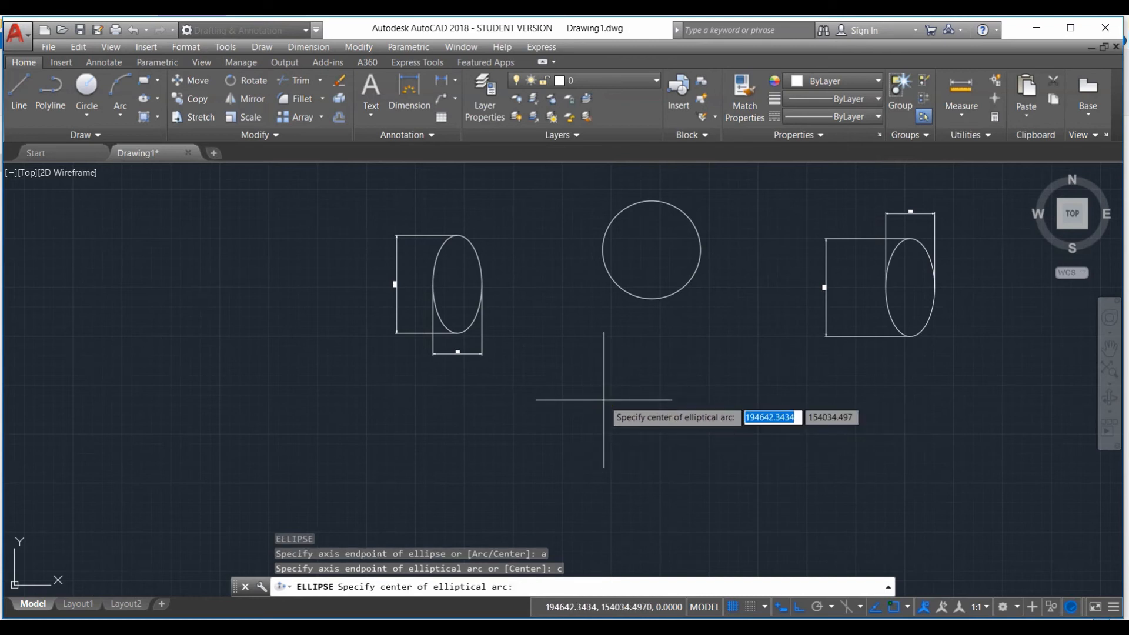
click(606, 435)
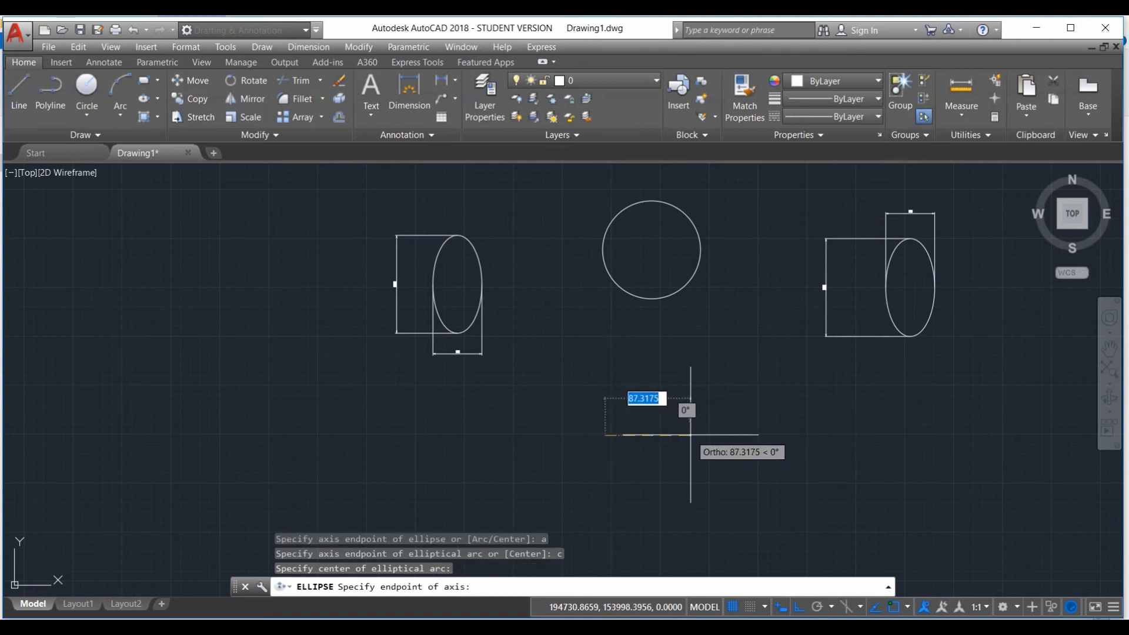
text(2)
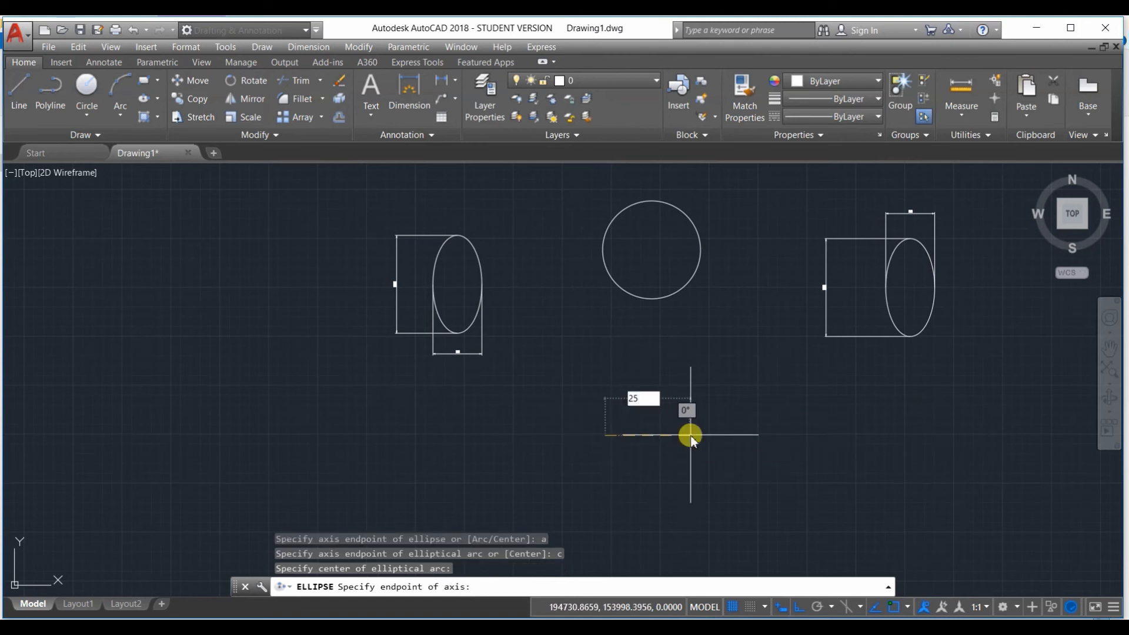
text(5)
key(Return)
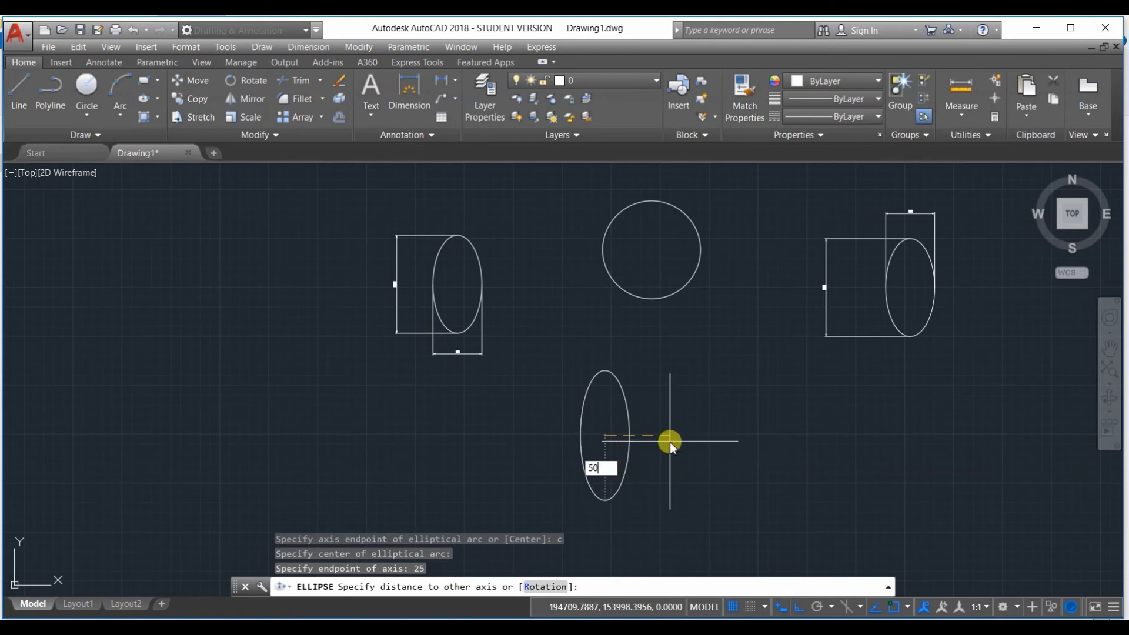
text(50)
click(670, 442)
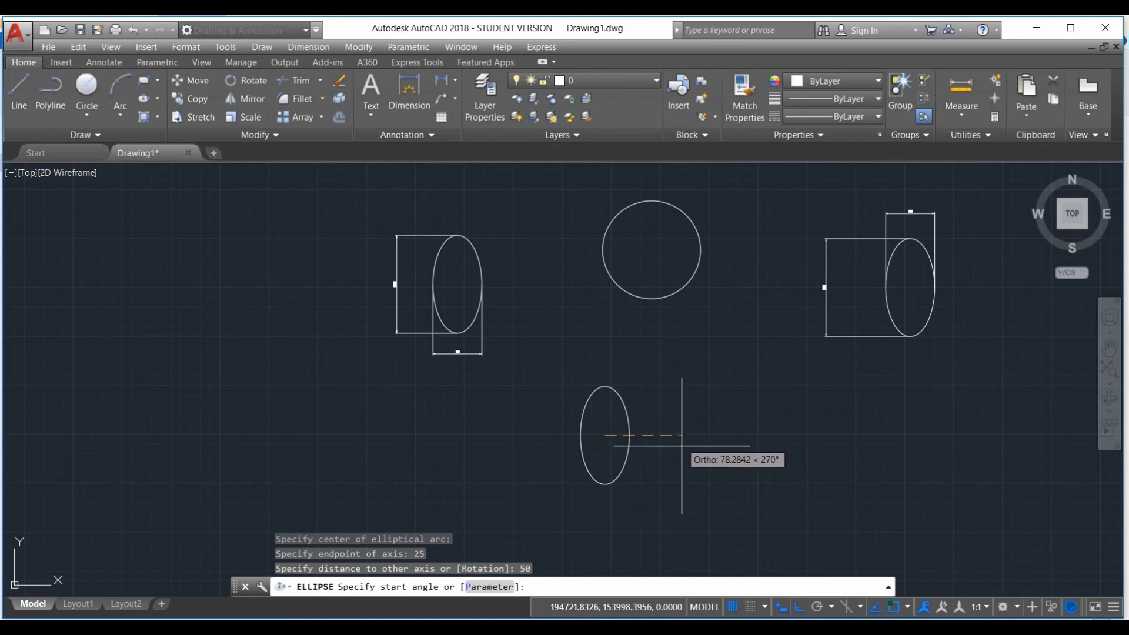
Turn Ortho off and trace the elliptical arc counterclockwise from its right quadrant over the top to just before its lower quadrant.
click(795, 608)
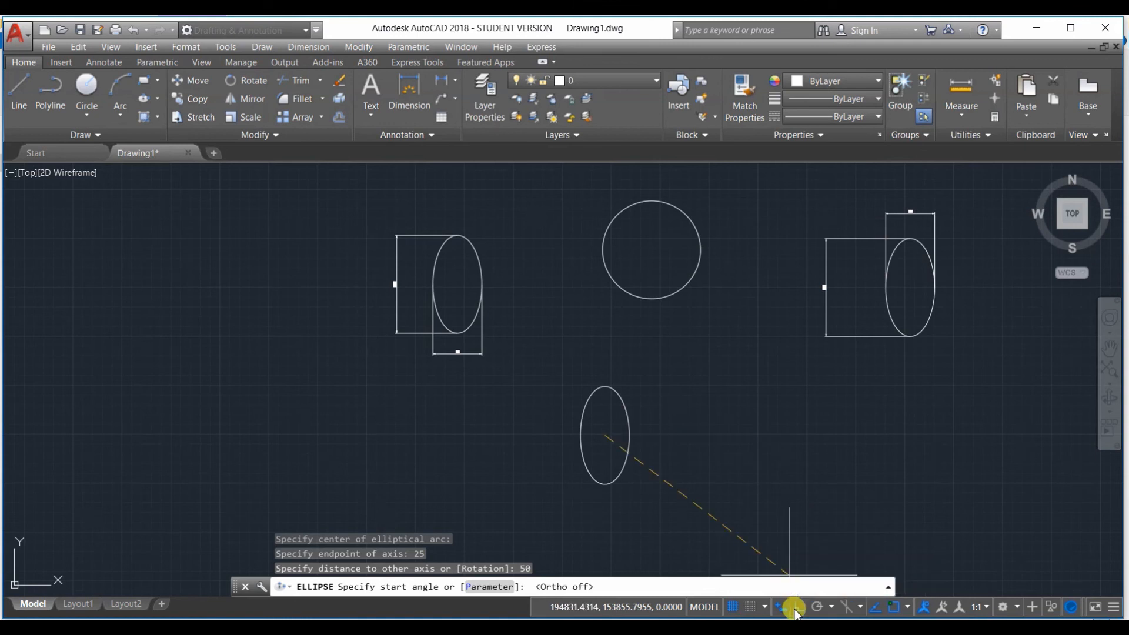
click(754, 430)
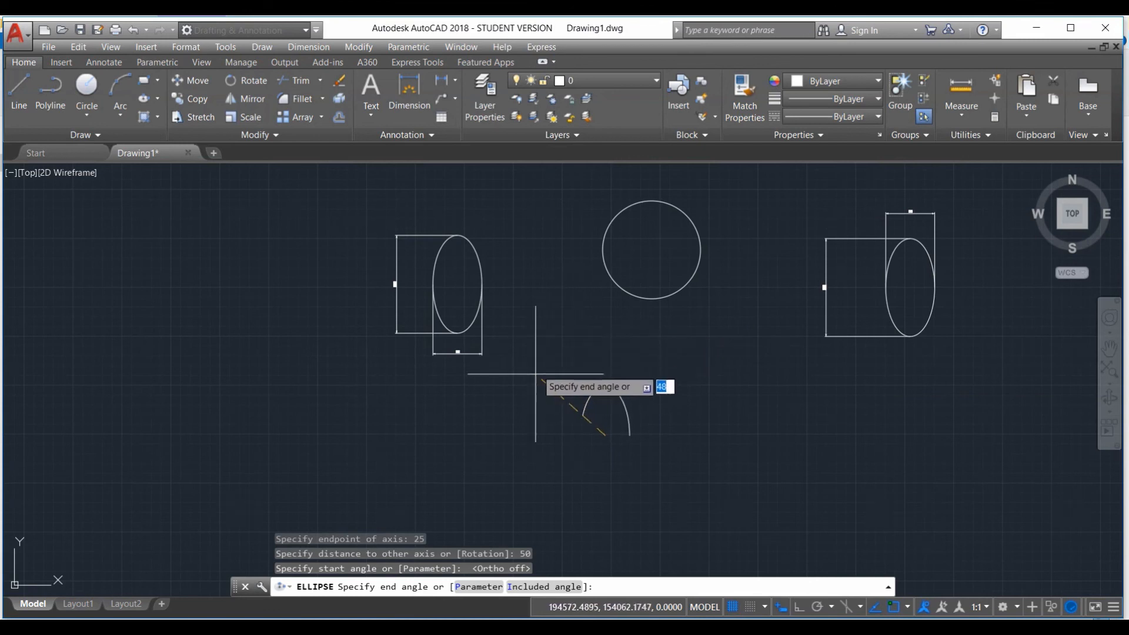
click(598, 492)
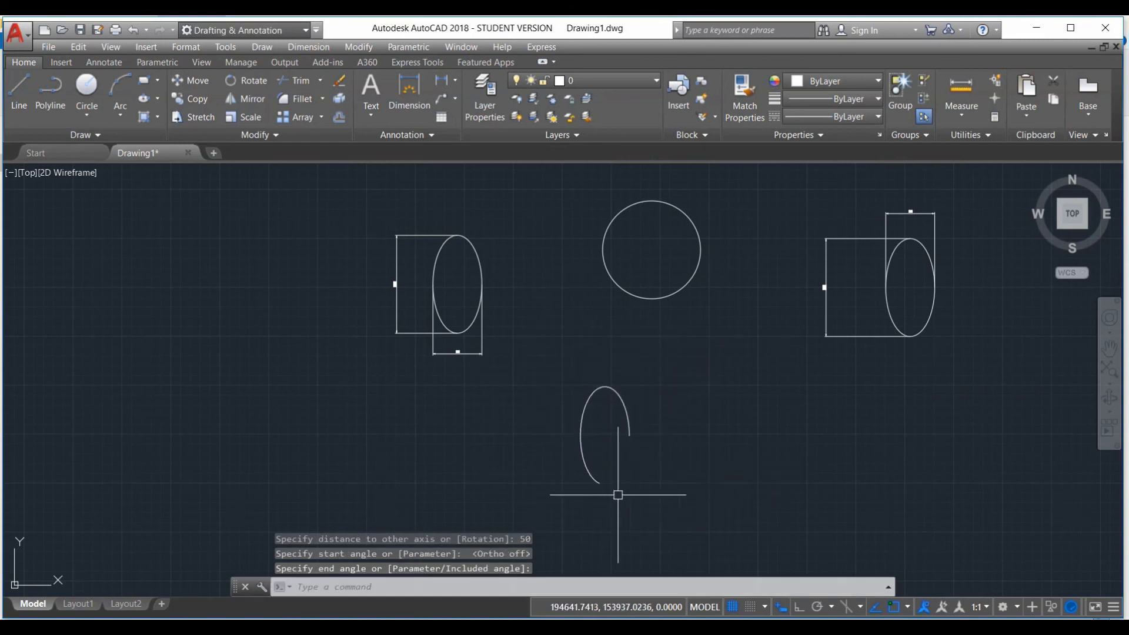
scroll(553, 421, down, 2)
scroll(582, 425, up, 4)
scroll(496, 393, down, 4)
scroll(510, 385, up, 1)
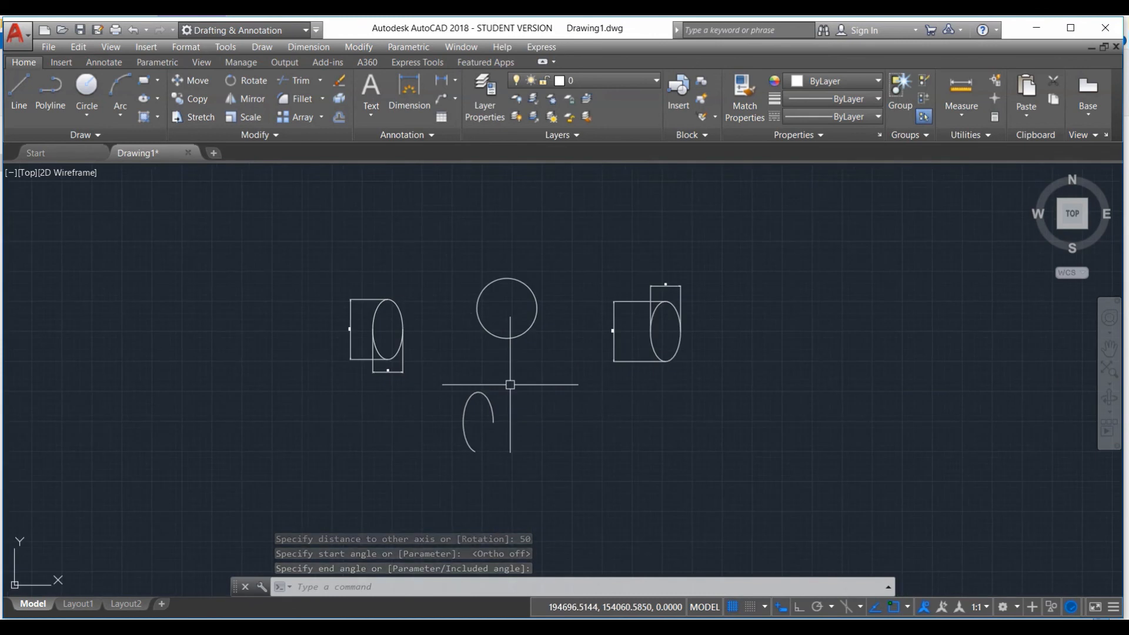